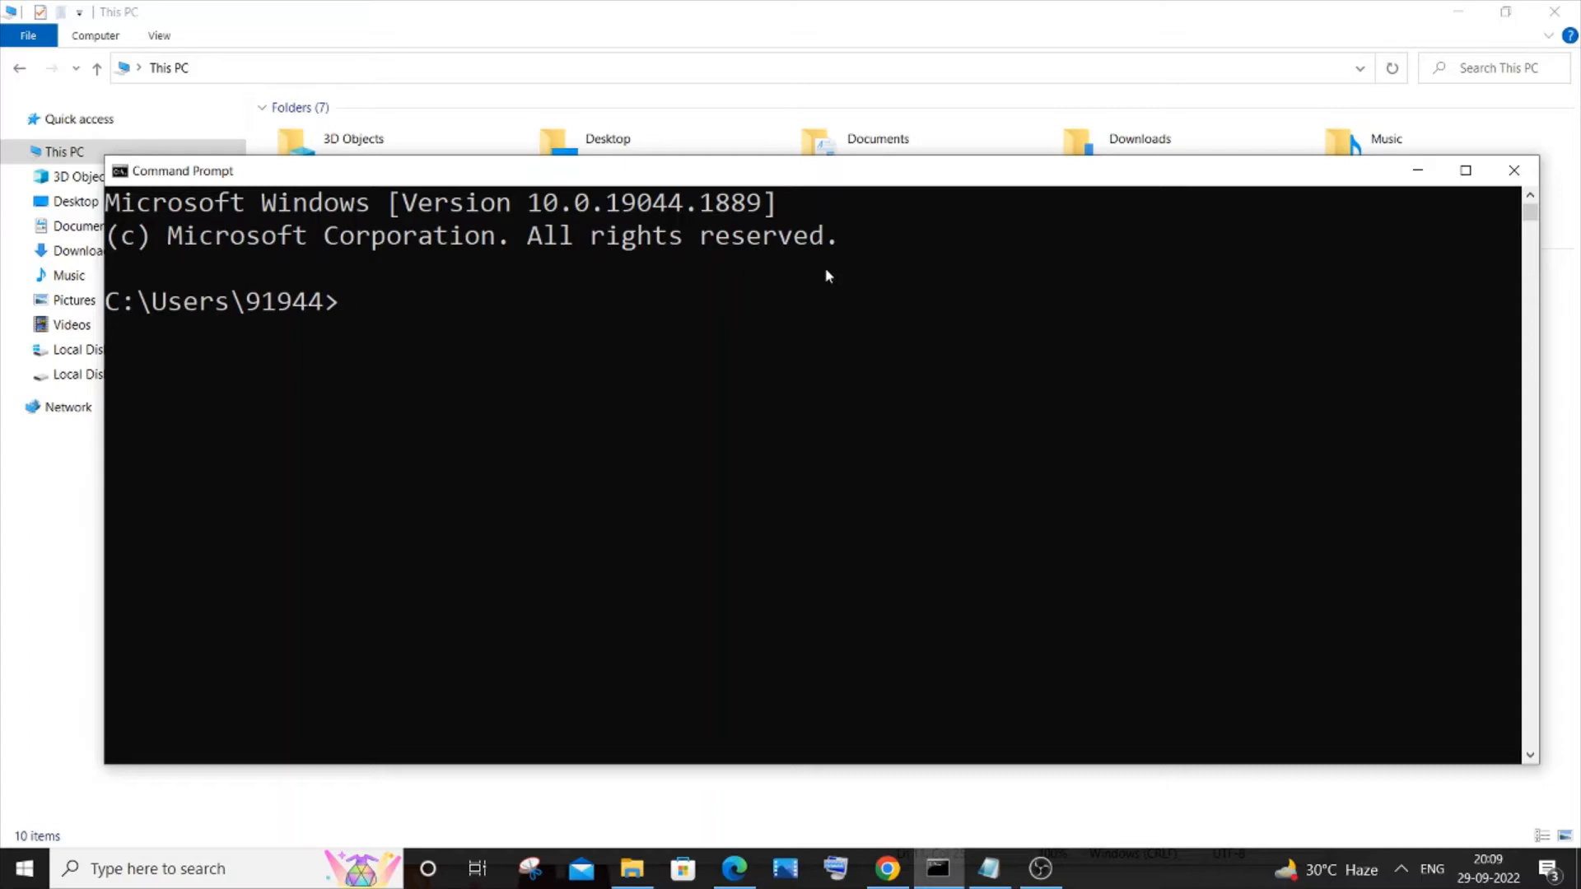
type("n")
type("pm -v")
Run npm -v to confirm the installed npm version is 8.19.2
key("Return")
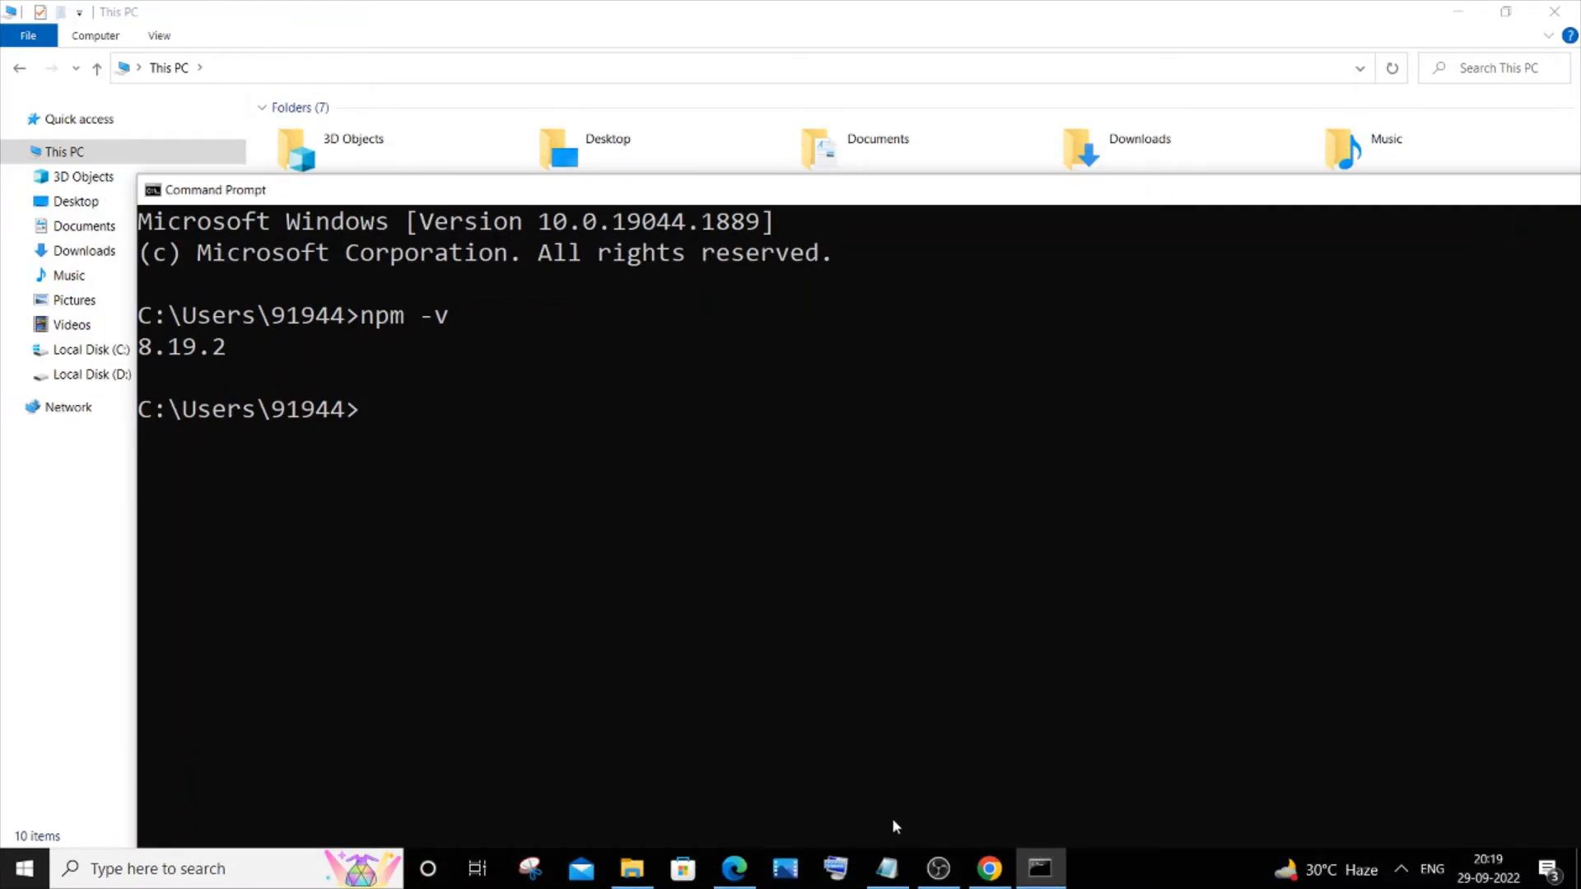
left_click(889, 866)
left_click(915, 582)
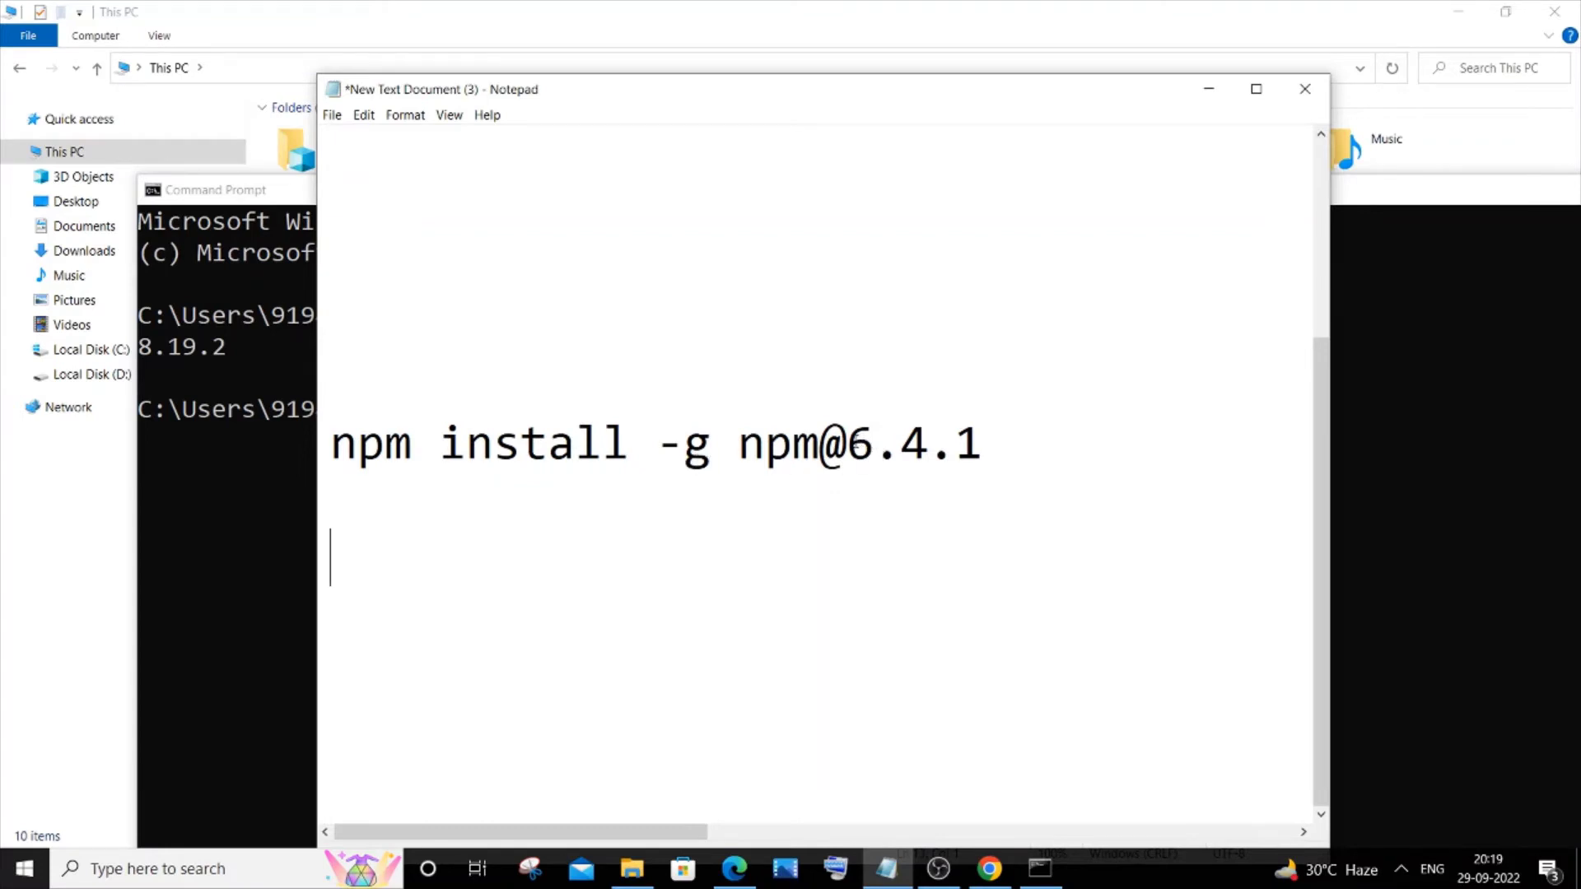
left_click_drag(847, 445, 976, 447)
left_click(1035, 451)
left_click_drag(985, 444, 333, 443)
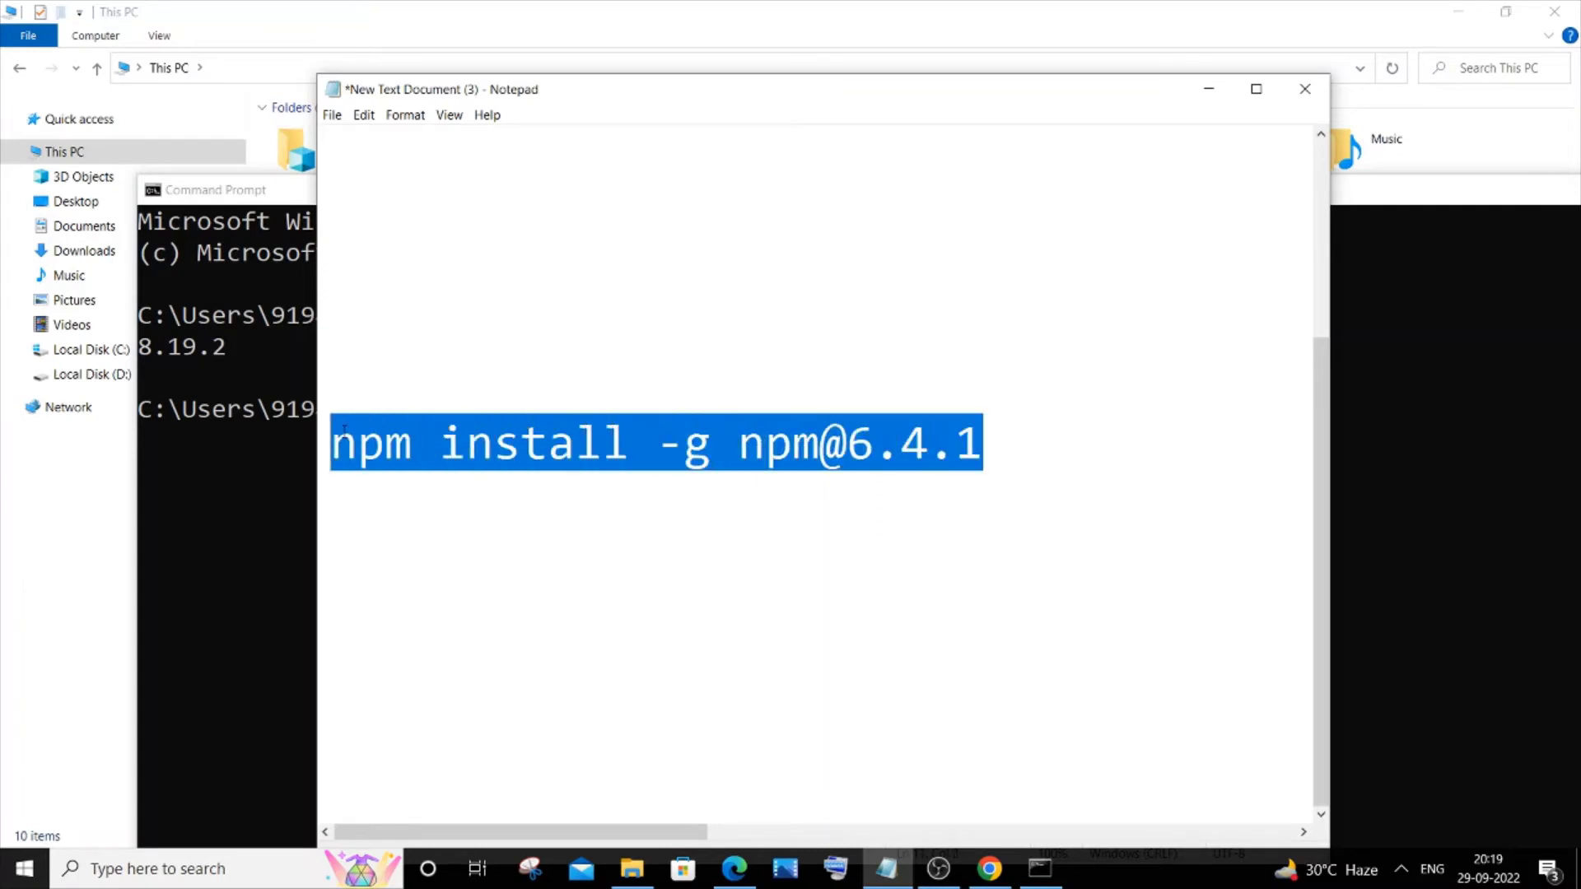
left_click(1207, 89)
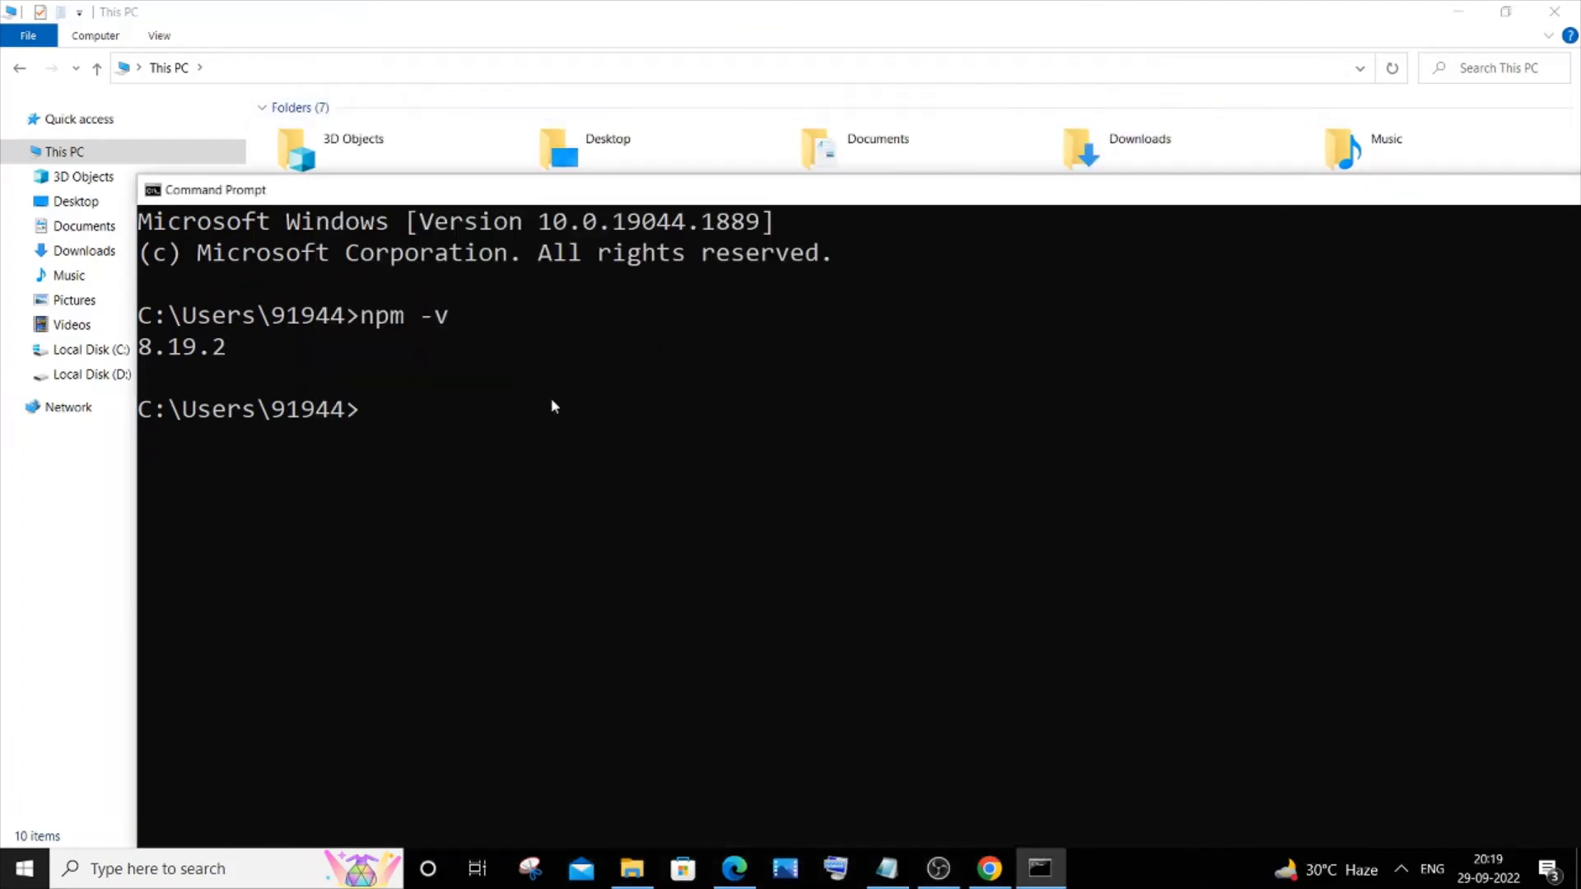
right_click(465, 422)
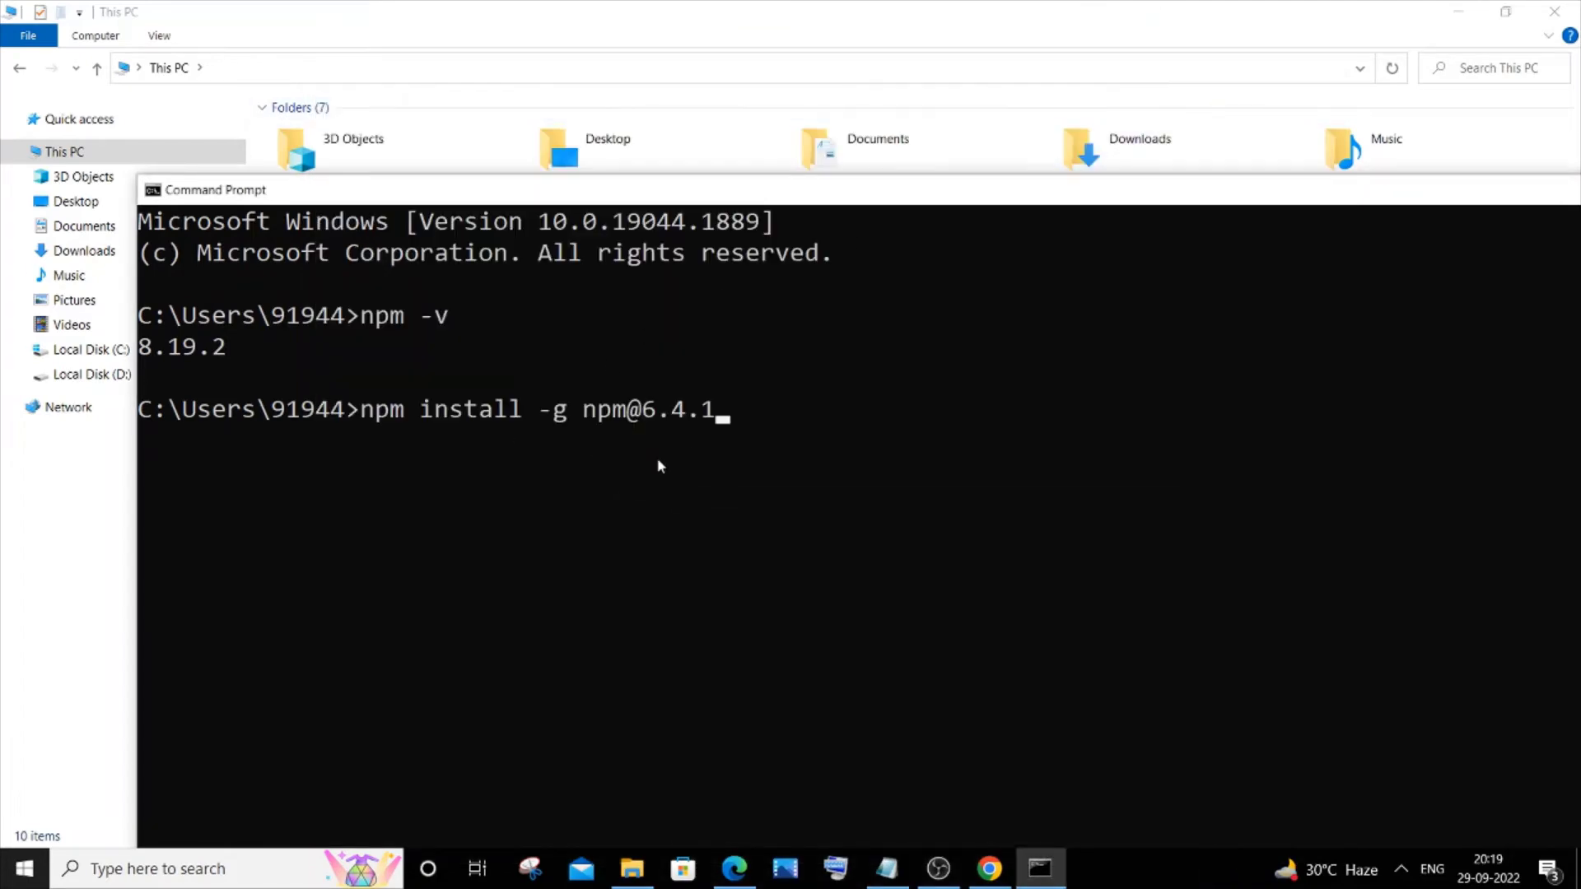
key("Return")
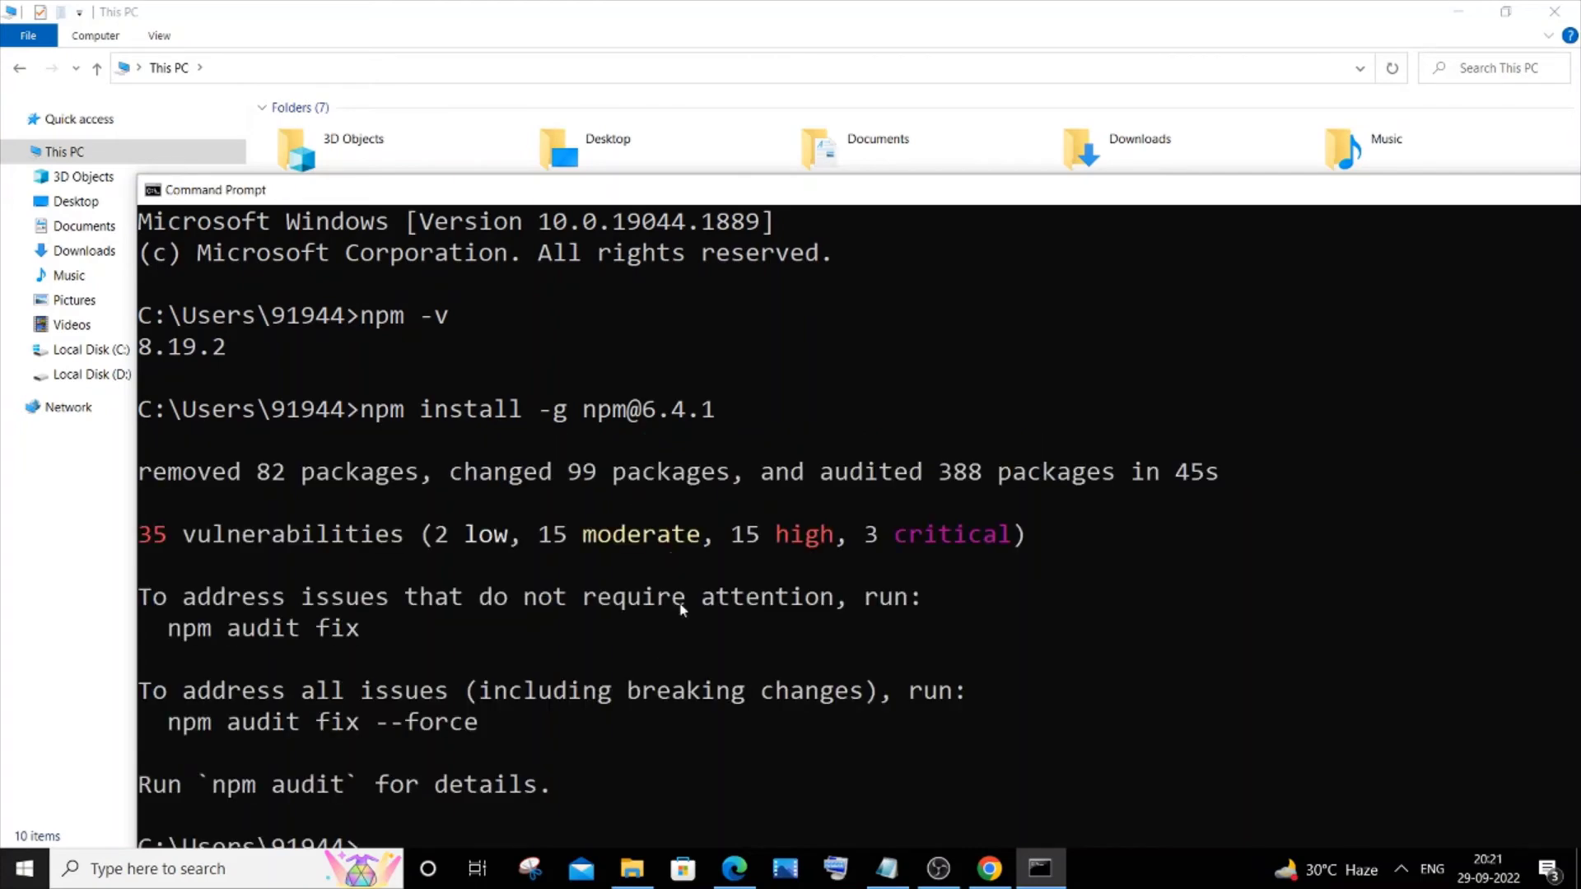
Re-run npm -v to confirm npm now reports version 6.4.1
left_click_drag(780, 200, 781, 100)
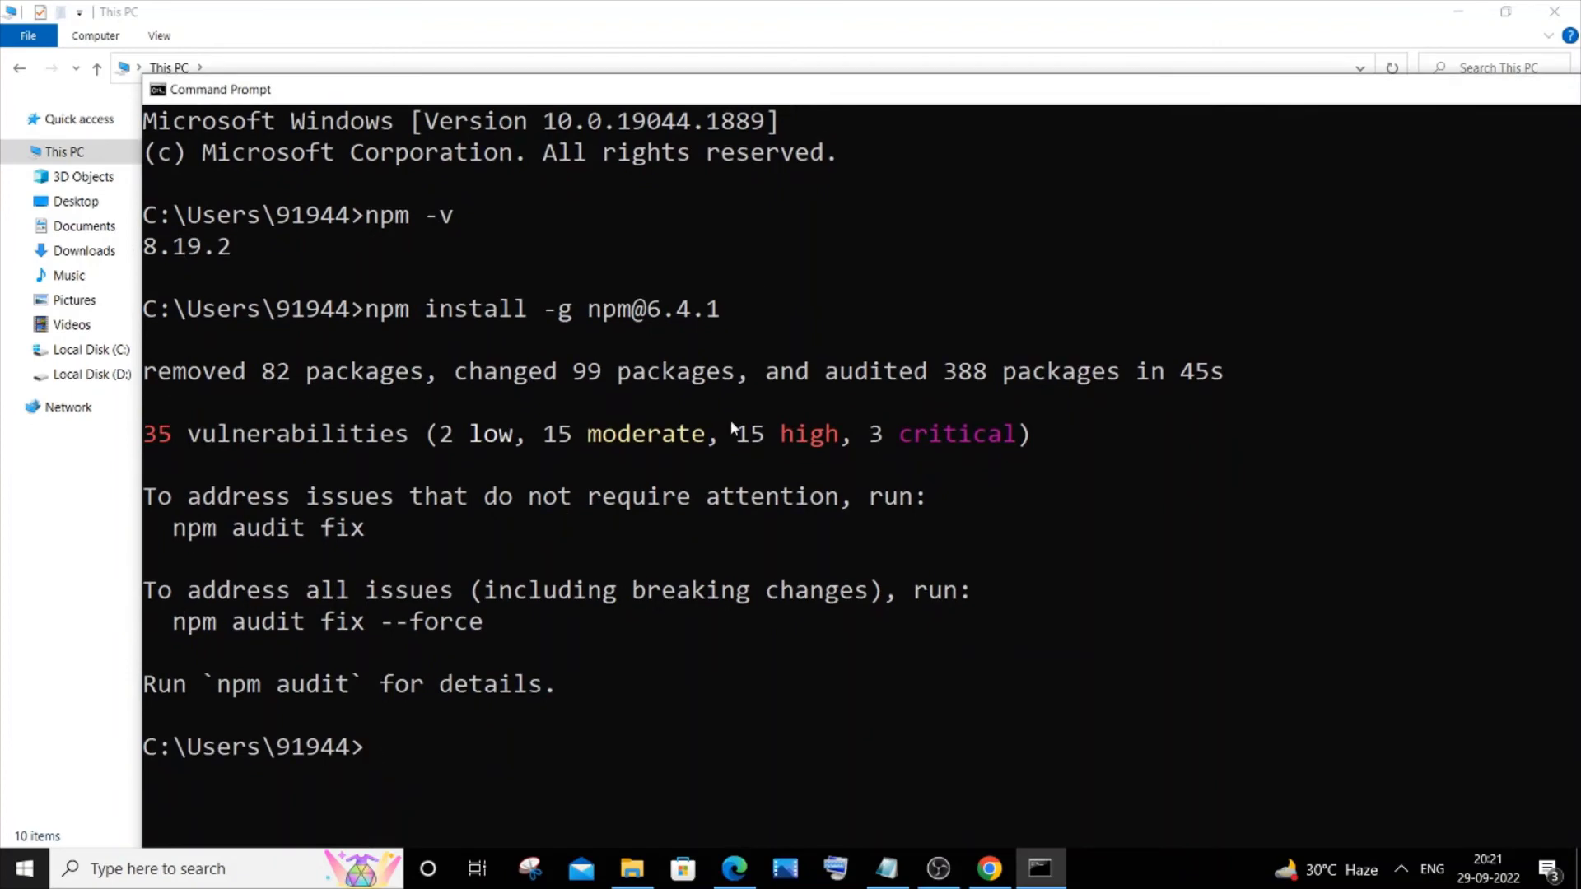
key("Up")
key("Up")
key("Return")
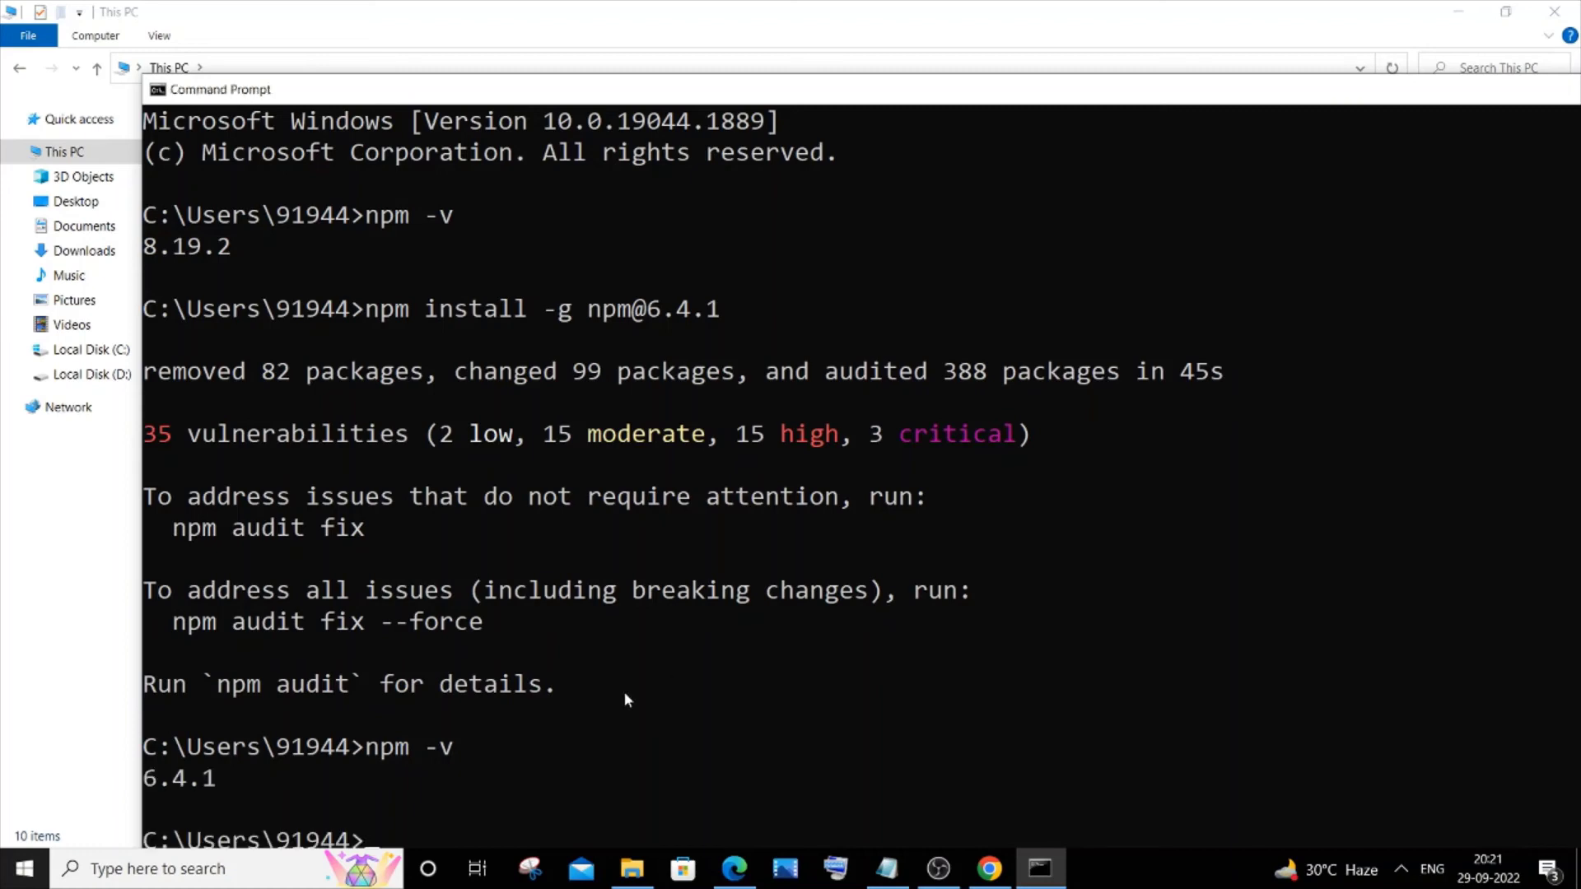
left_click_drag(455, 95, 468, 70)
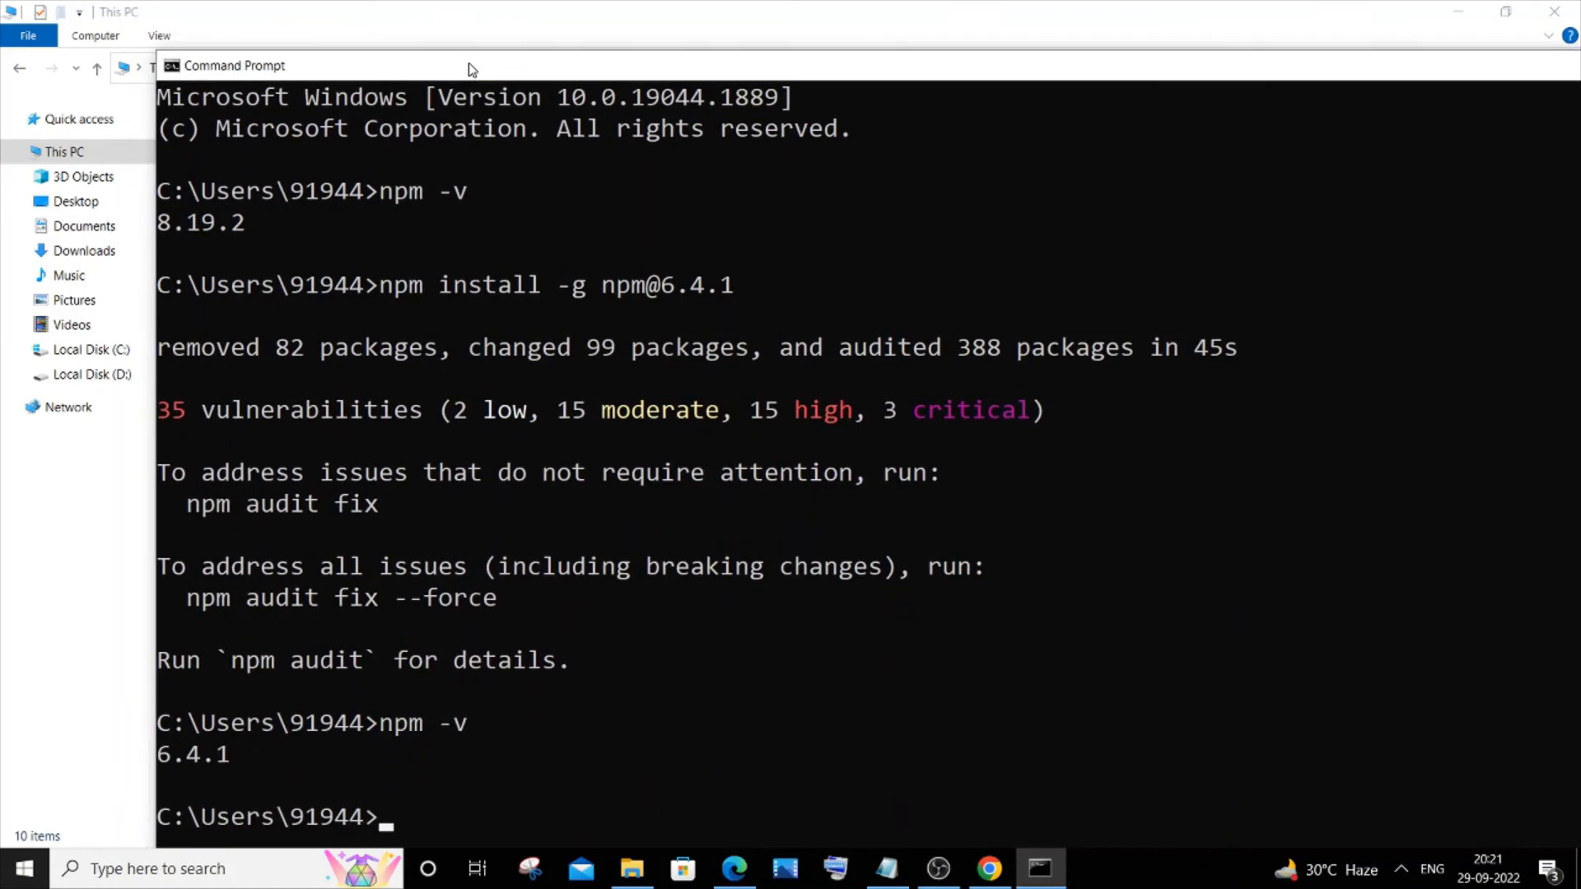
left_click_drag(274, 759, 161, 755)
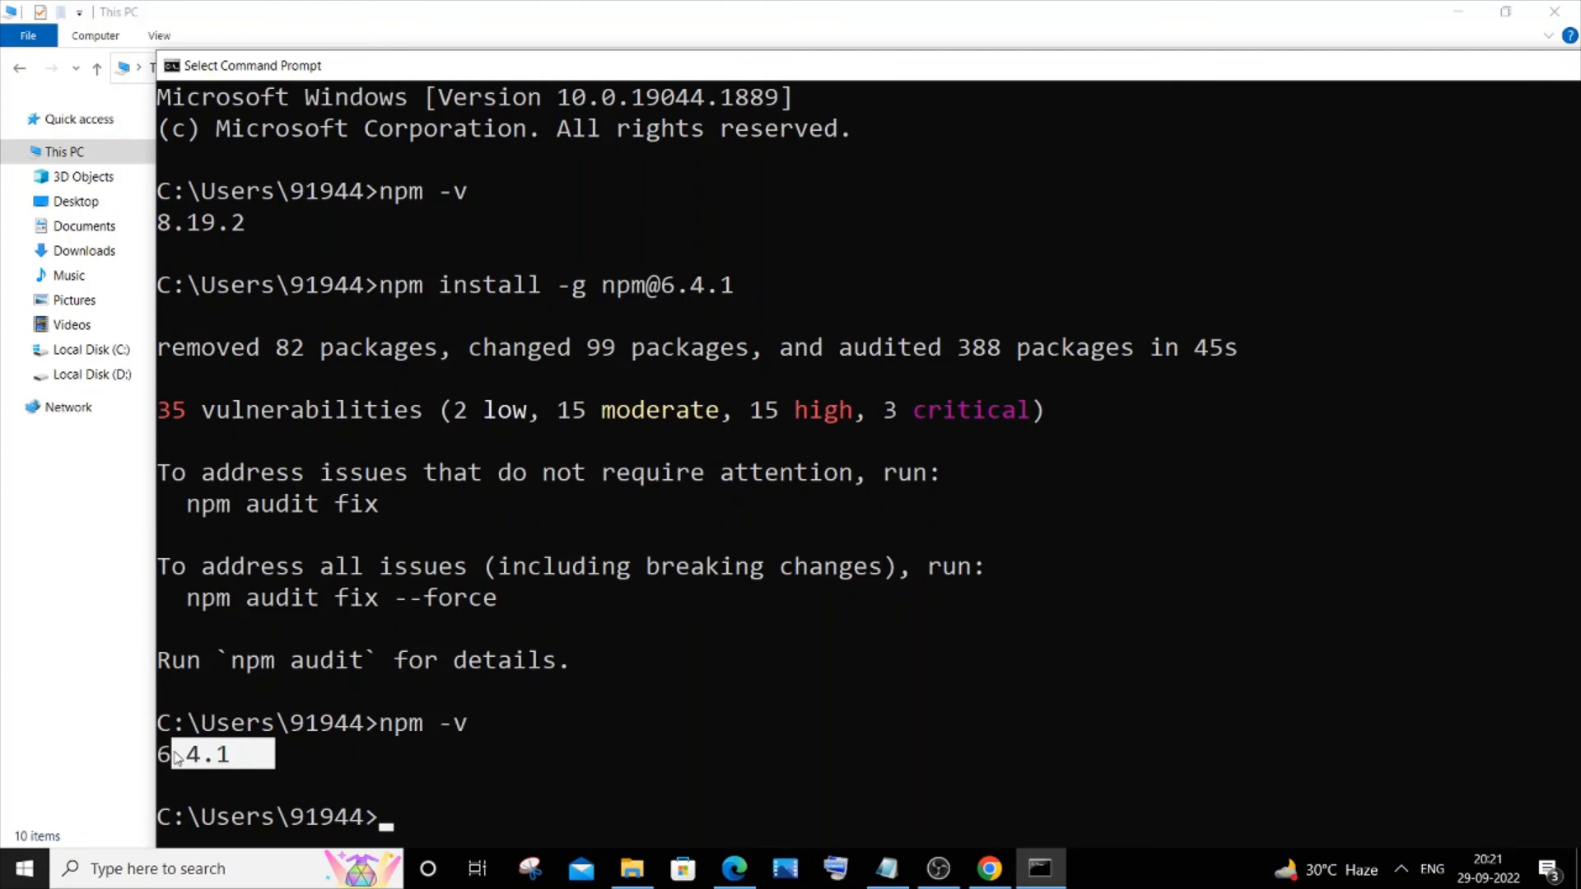
left_click(756, 286)
left_click_drag(757, 286, 675, 285)
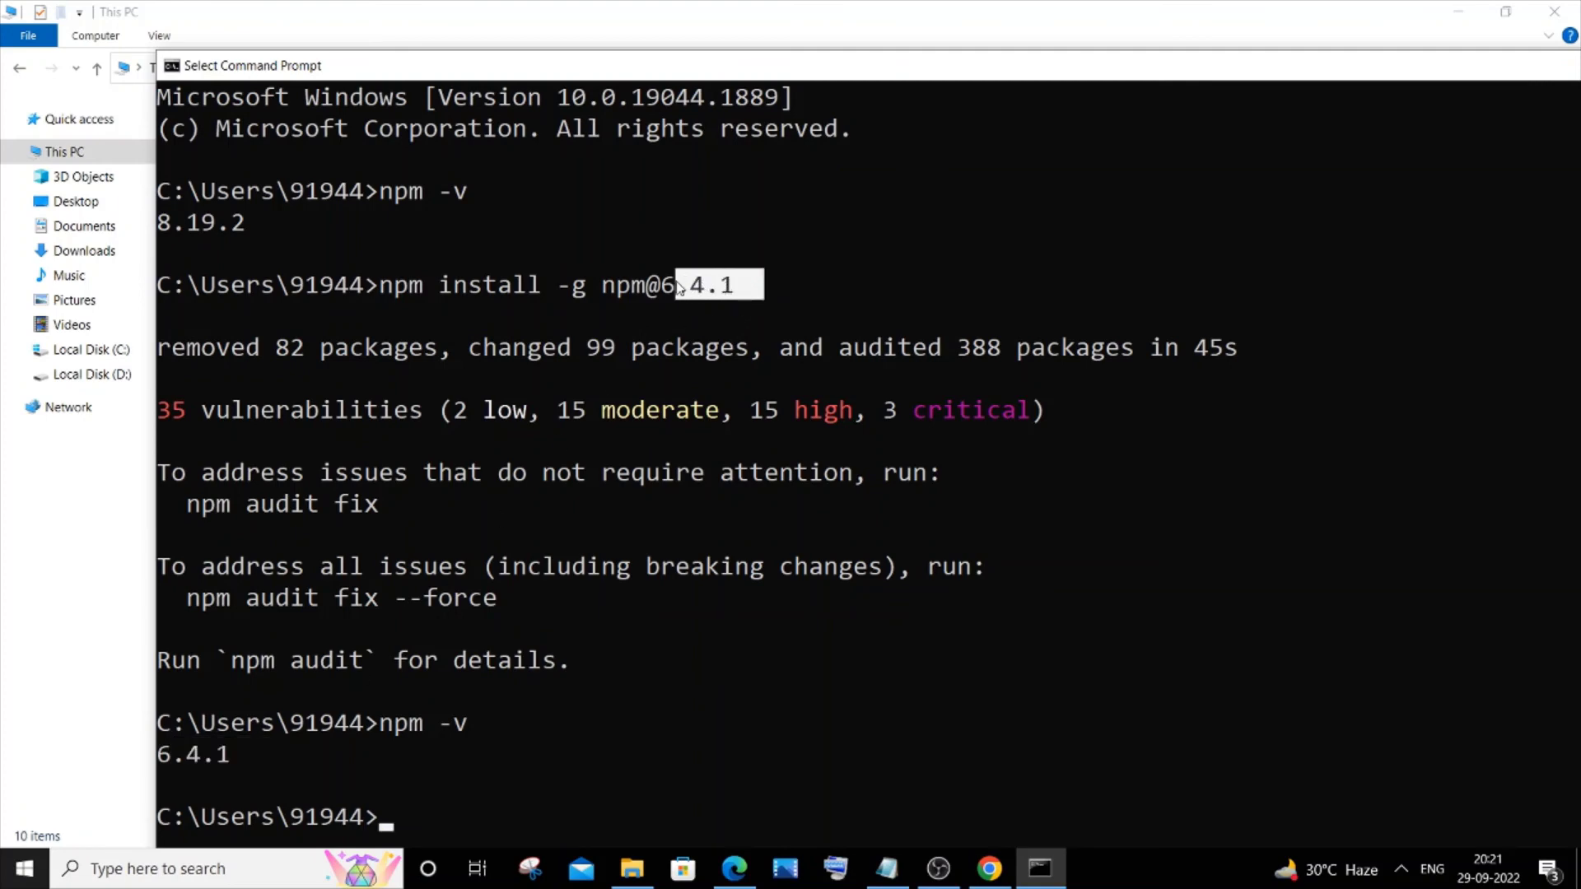
left_click(801, 285)
left_click_drag(801, 285, 349, 286)
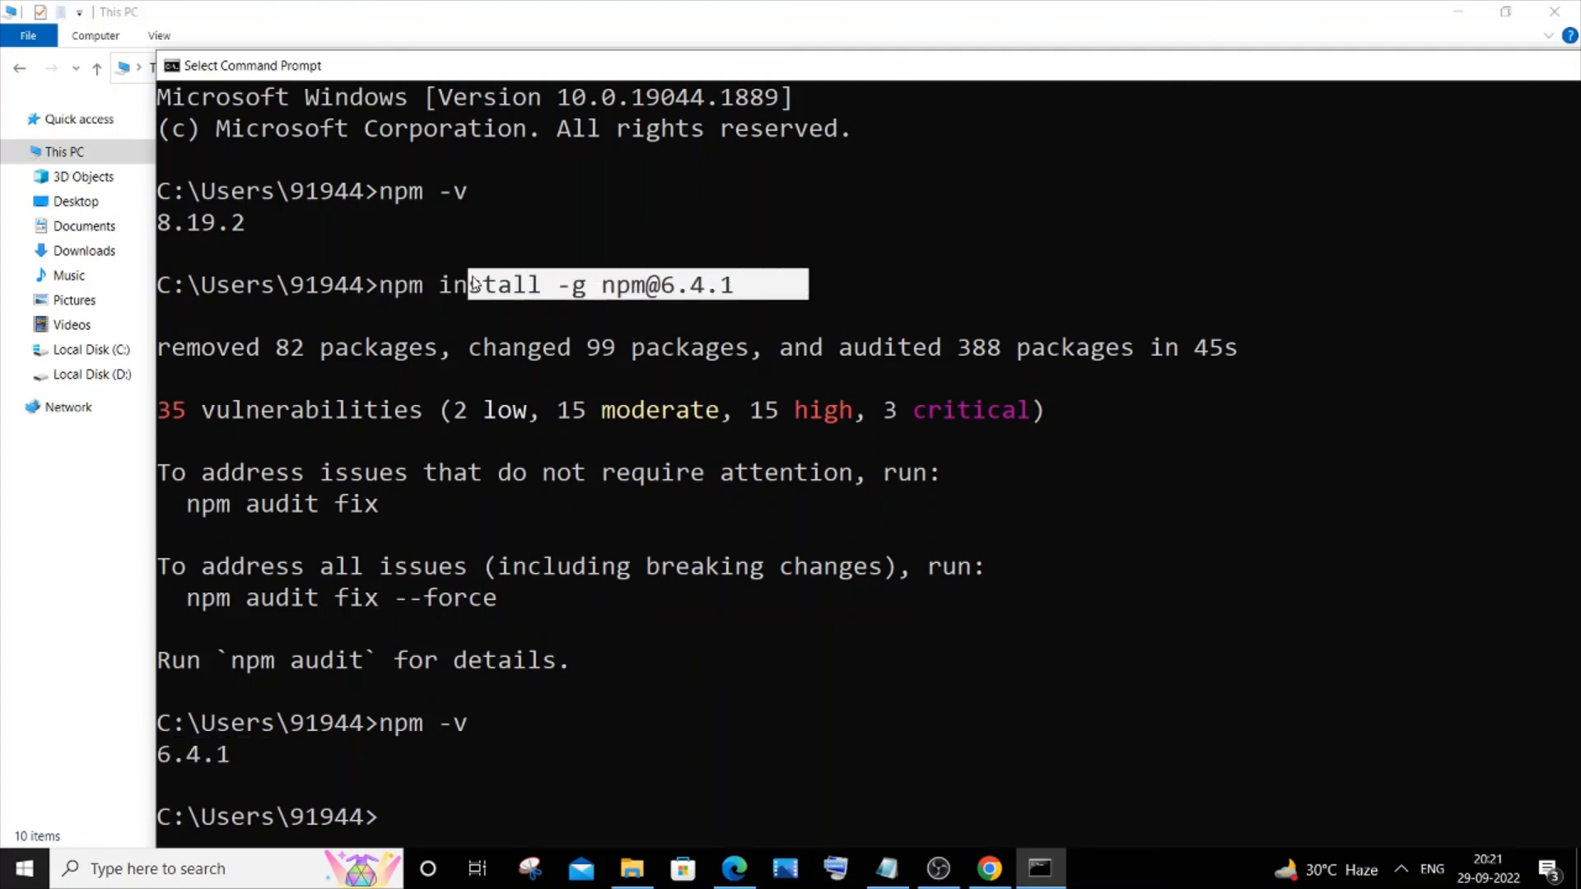